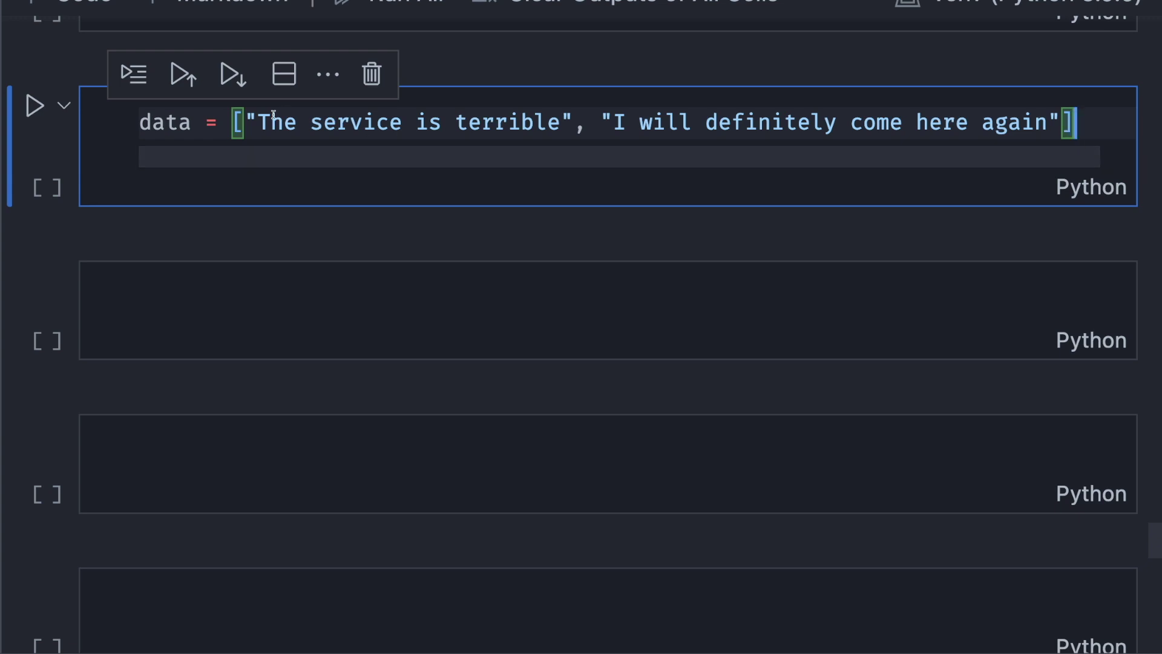
# Add 'from pigeon import annotate' on a new line above the data definition
pyautogui.press('Home')
pyautogui.press('Return')
pyautogui.press('Return')
pyautogui.press('Up')
pyautogui.press('Up')
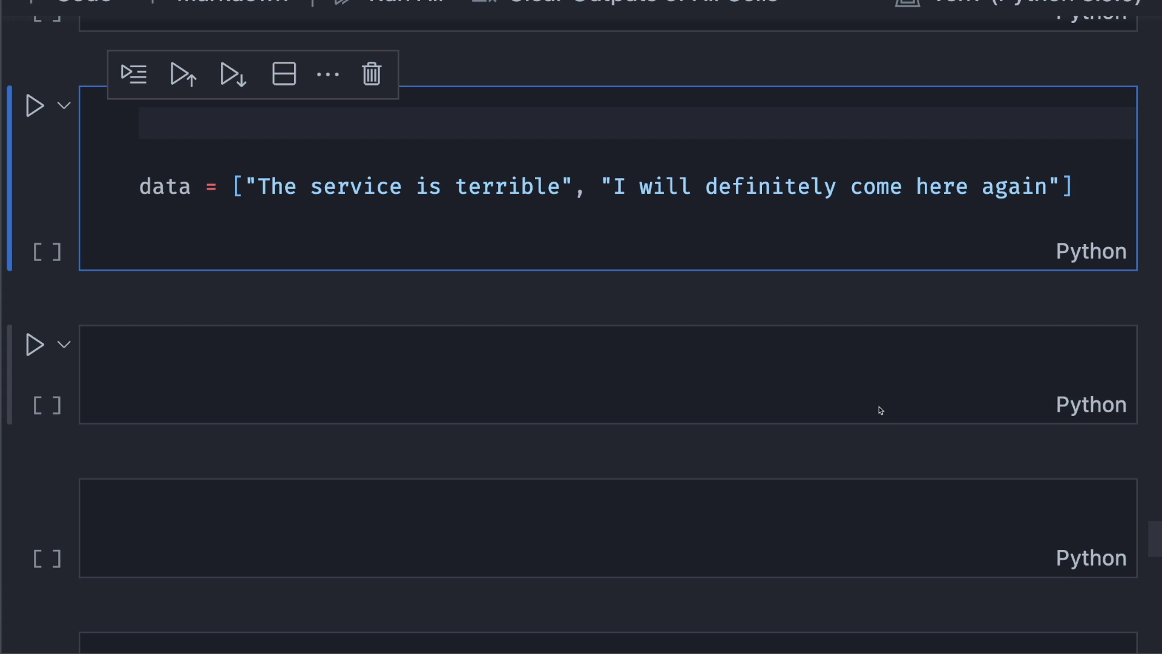
pyautogui.write('from pigeon import annotate')
pyautogui.press('Return')
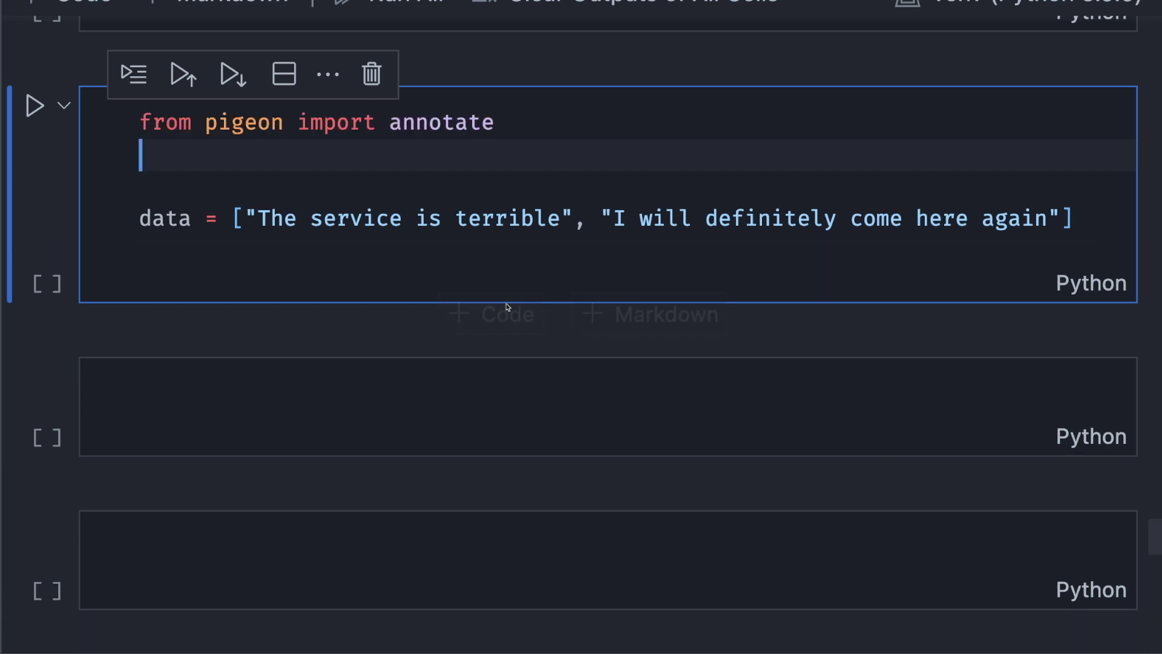
# Below data, write annotations = annotate(examples=data, options=['negative', 'positive'])
pyautogui.press('Delete')
pyautogui.press('Down')
pyautogui.press('End')
pyautogui.press('Return')
pyautogui.press('Return')
pyautogui.write('annotate(')
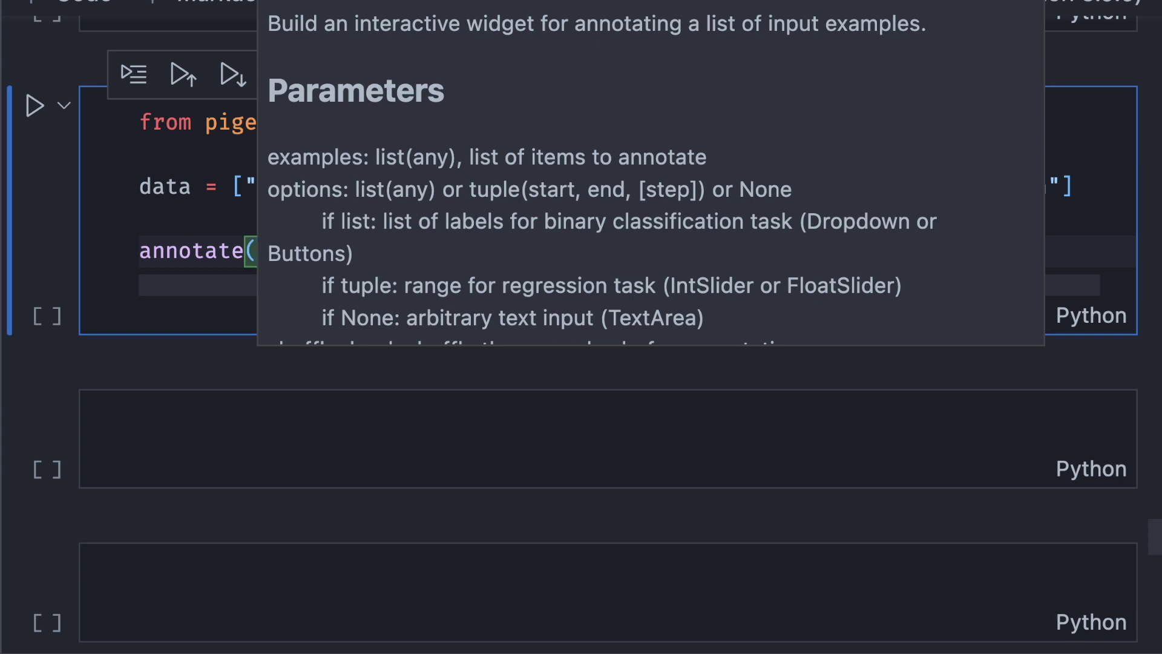
pyautogui.write('ex')
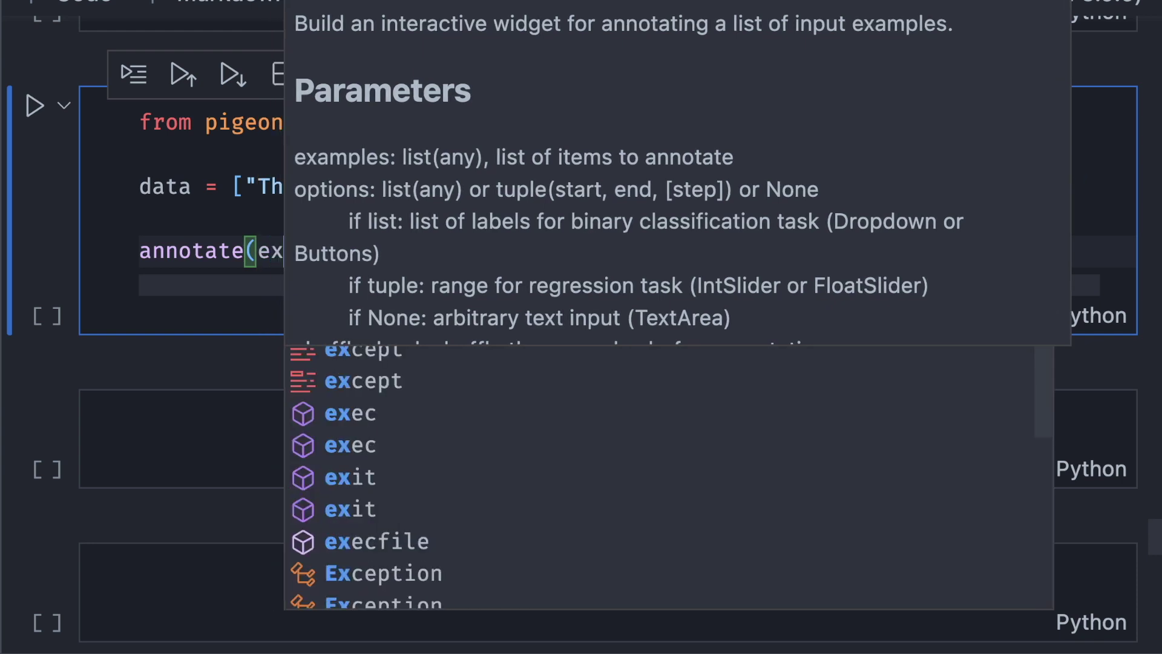
pyautogui.write('amples')
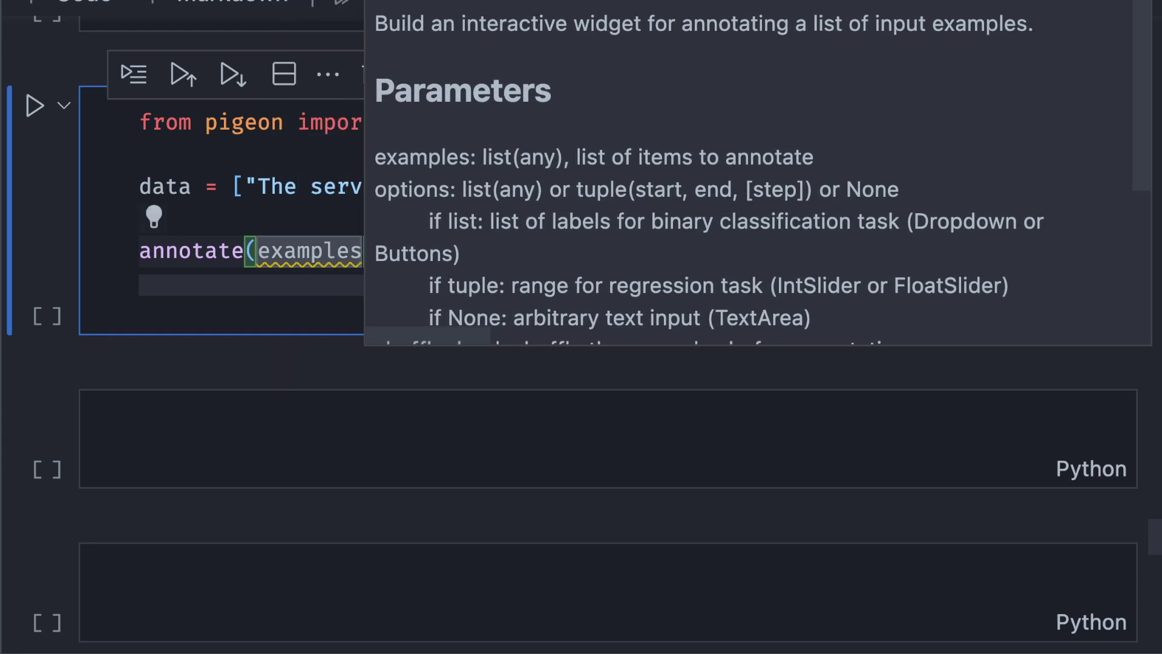
pyautogui.write('=')
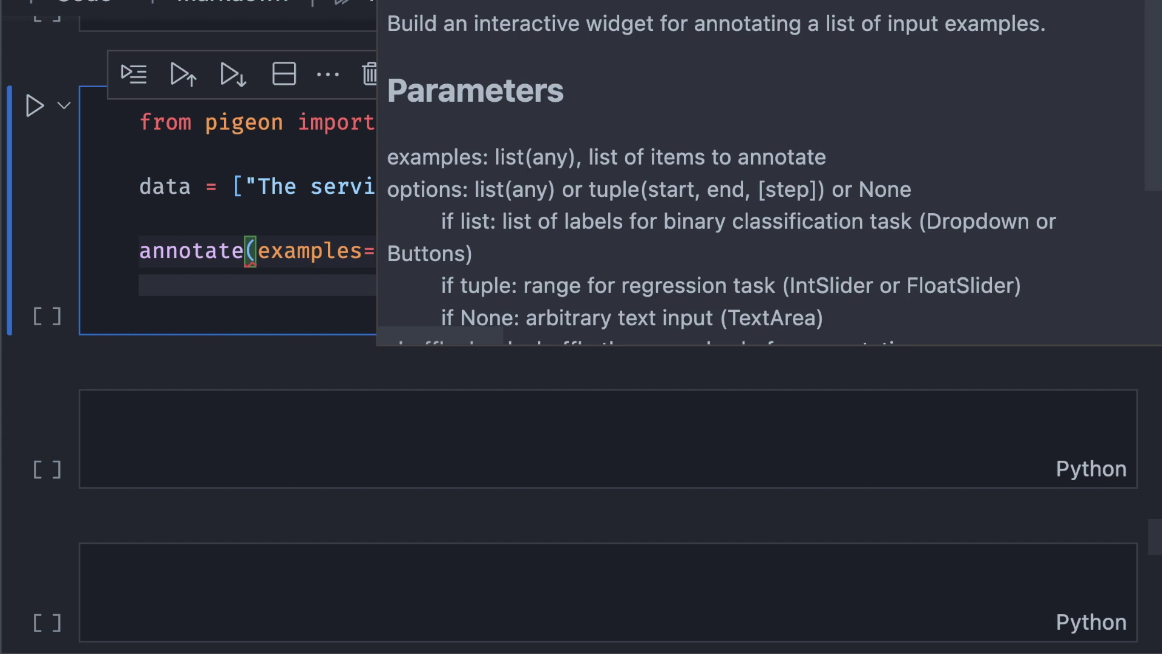
pyautogui.write('data, ')
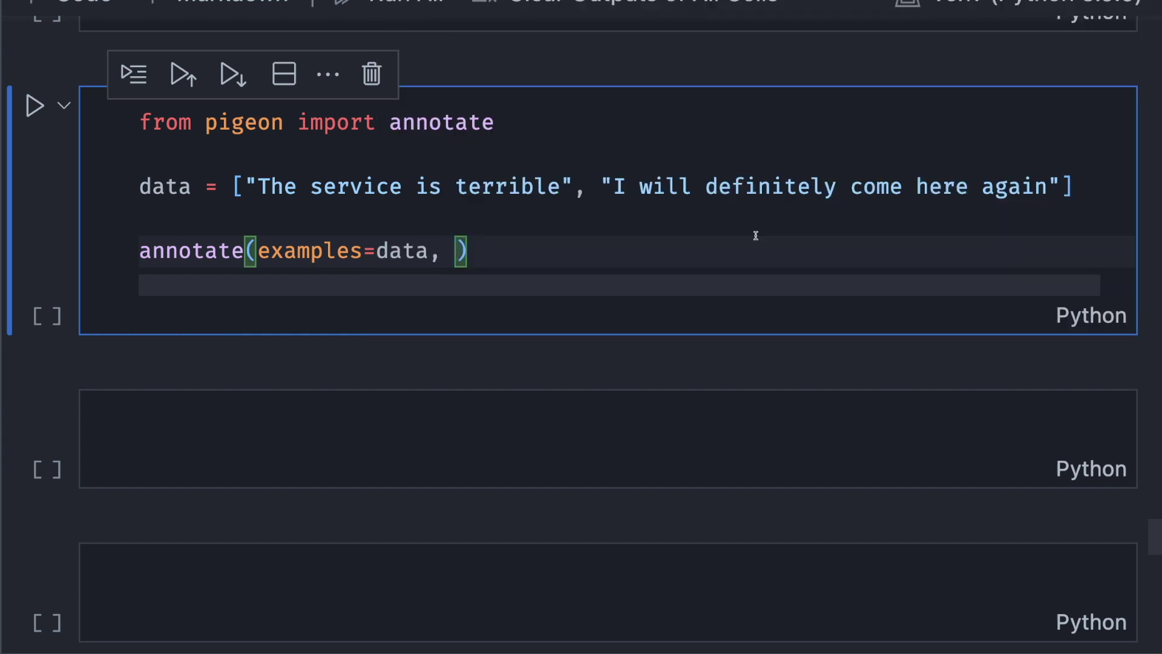
pyautogui.write('options=')
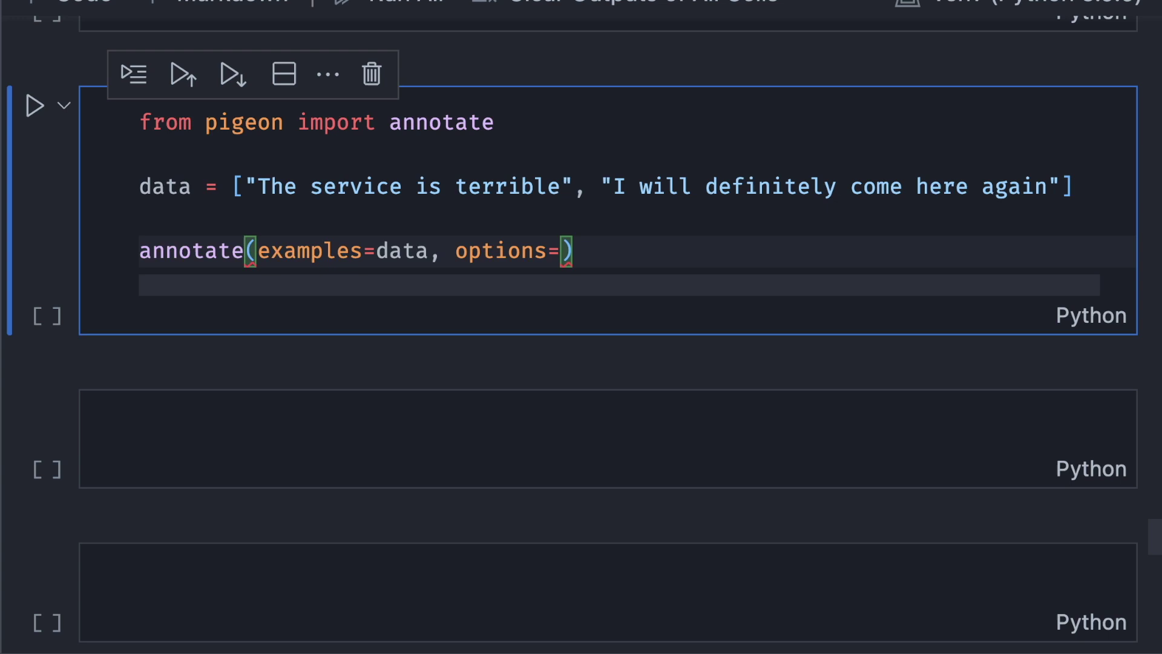
pyautogui.write("['negta")
pyautogui.press('BackSpace')
pyautogui.press('BackSpace')
pyautogui.write('at')
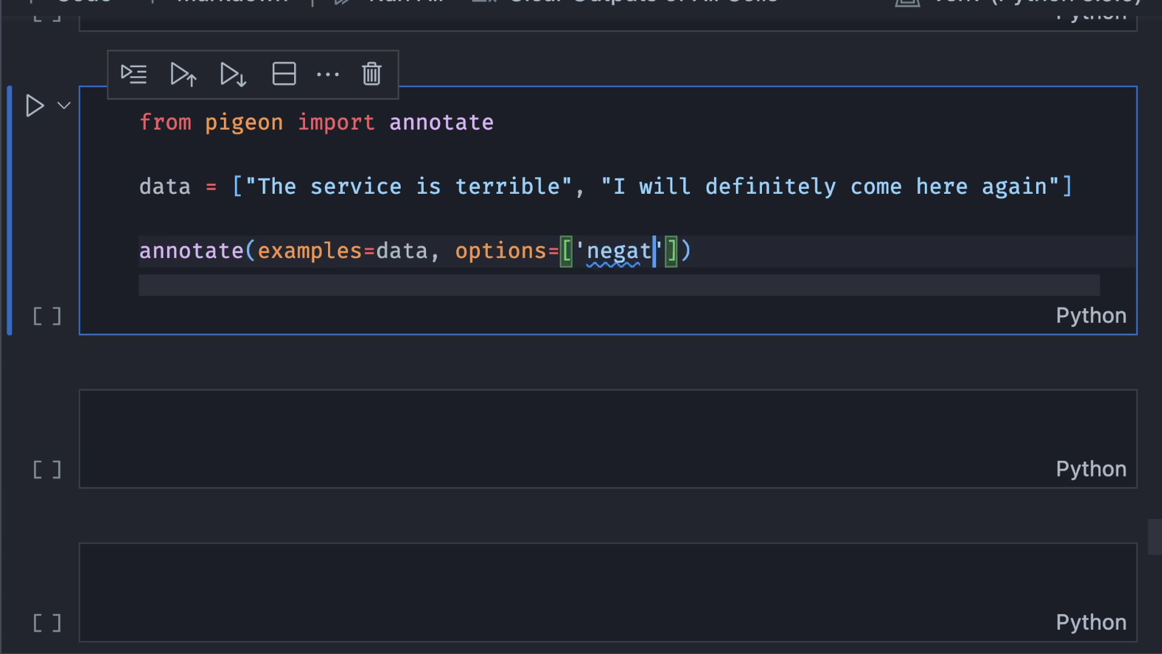
pyautogui.write("ive', ")
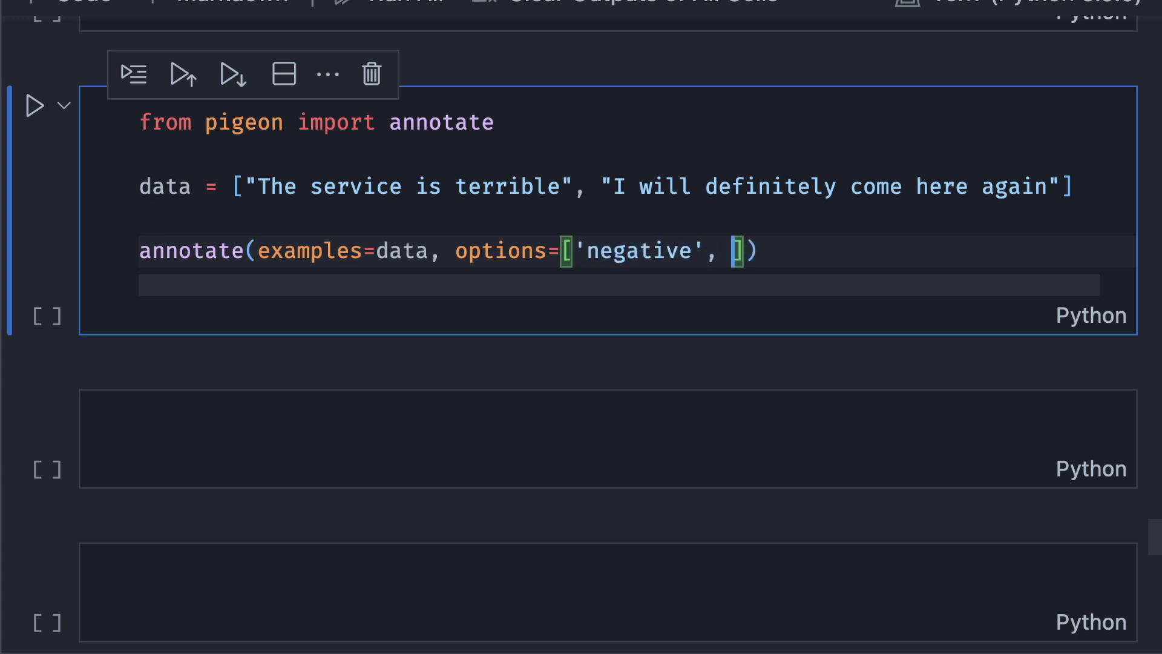
pyautogui.write("'positive'")
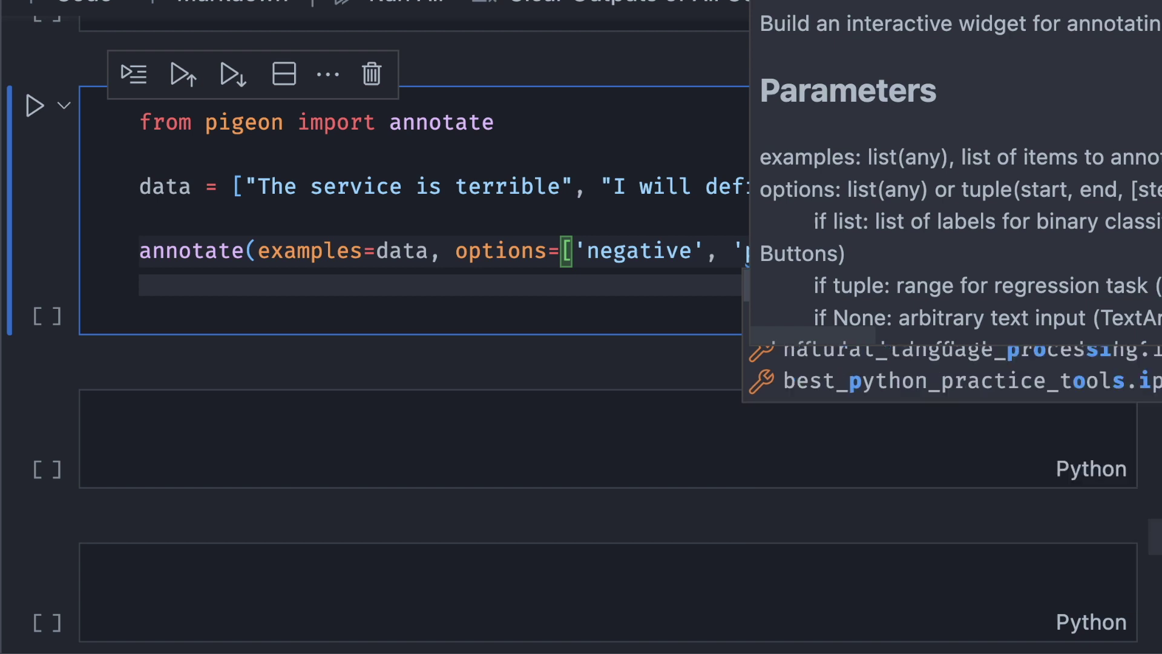
pyautogui.press('Home')
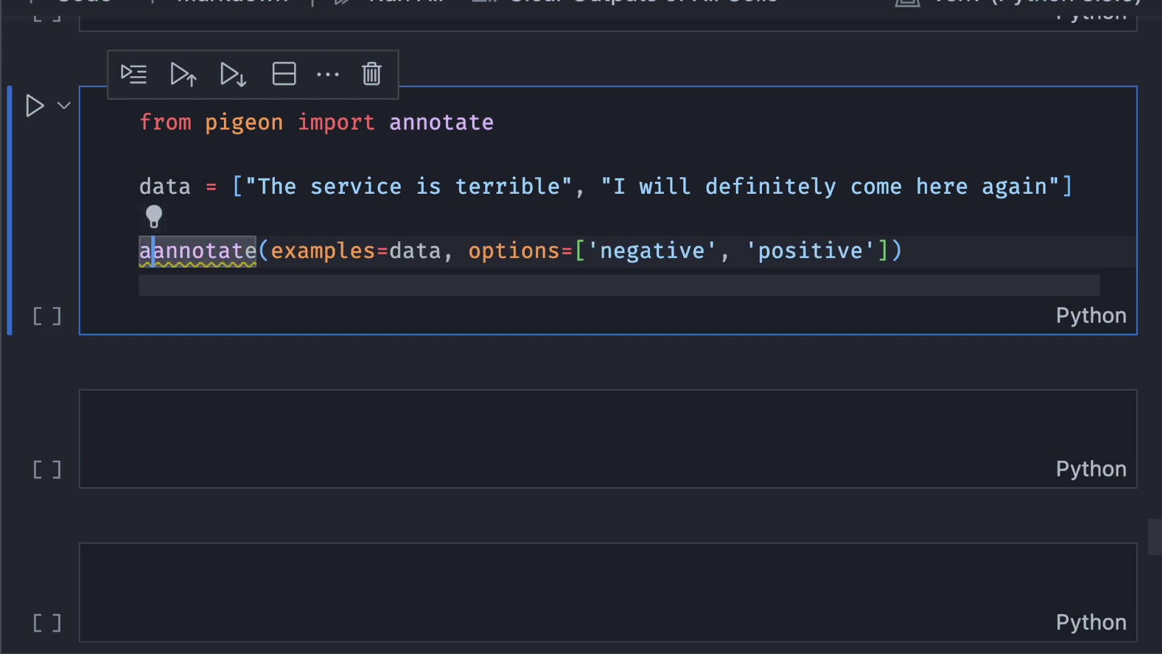
pyautogui.write('annotat')
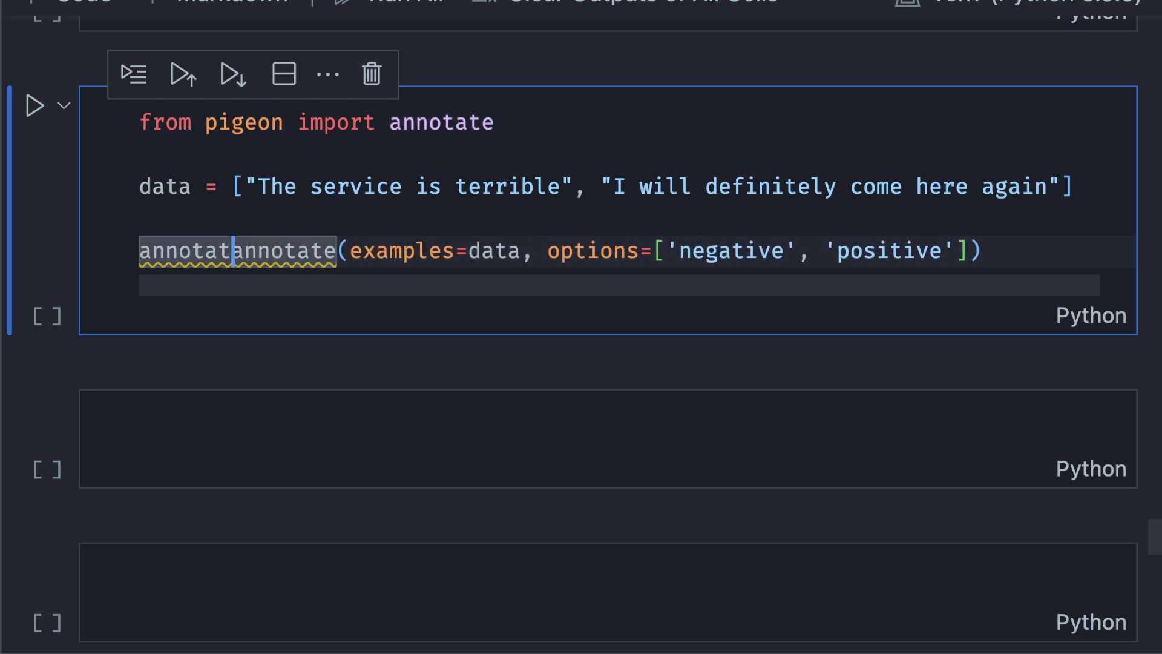
pyautogui.write('ions =')
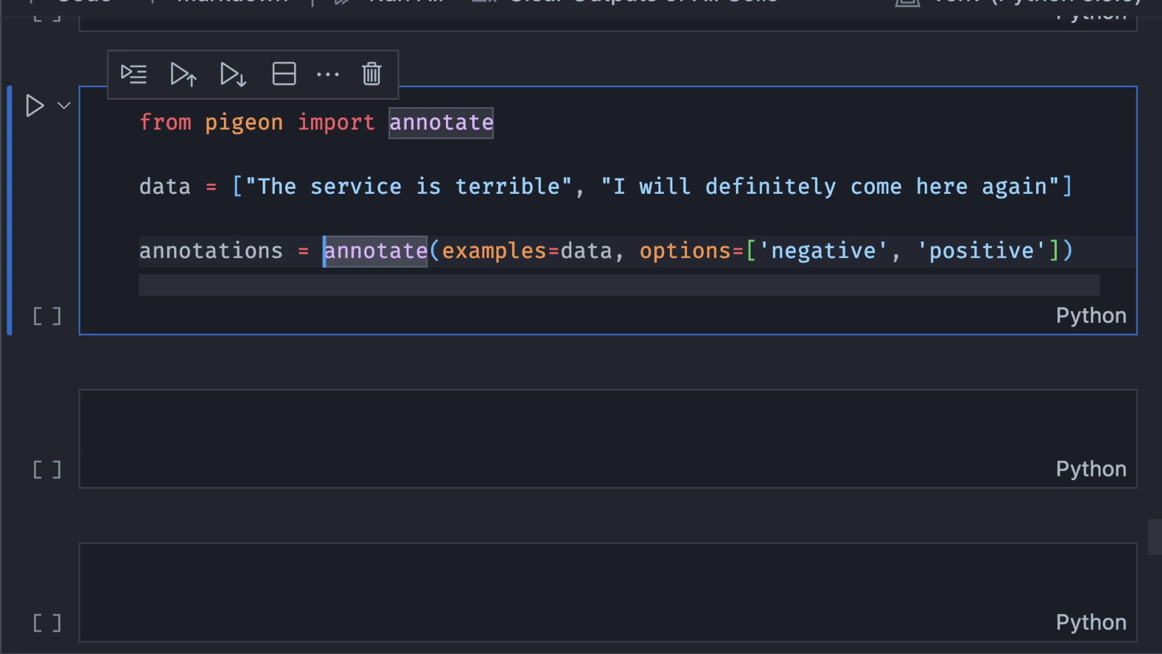
# Run the cell, then mark the first review negative and the second positive
pyautogui.hotkey('ctrl', 'Return')
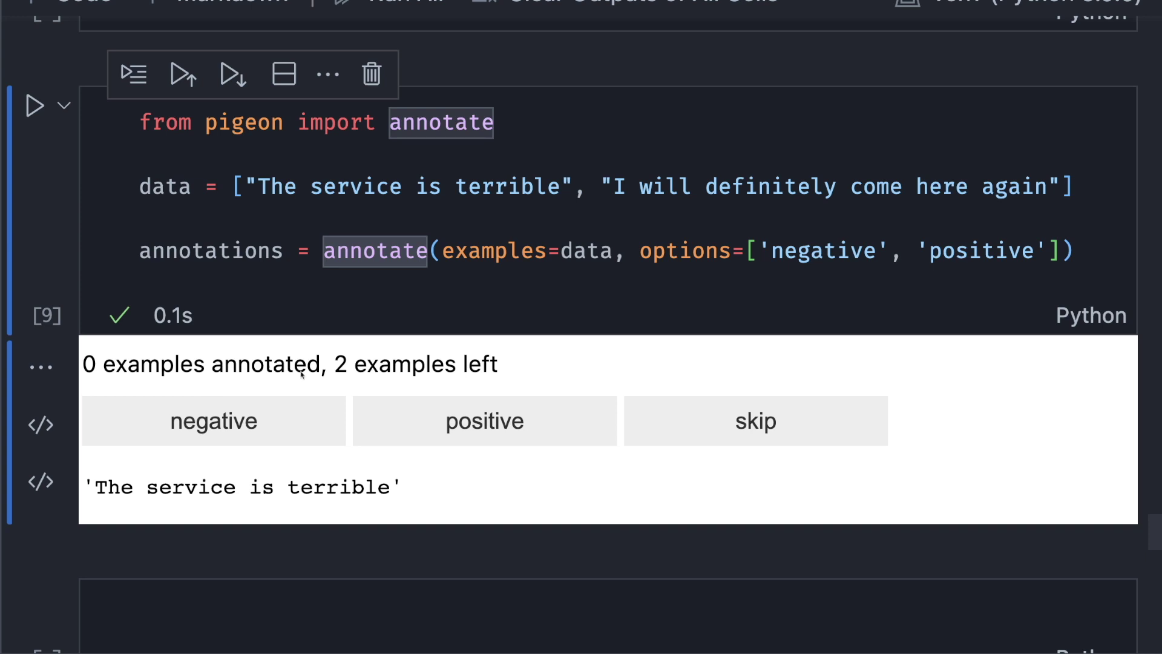
pyautogui.click(266, 413)
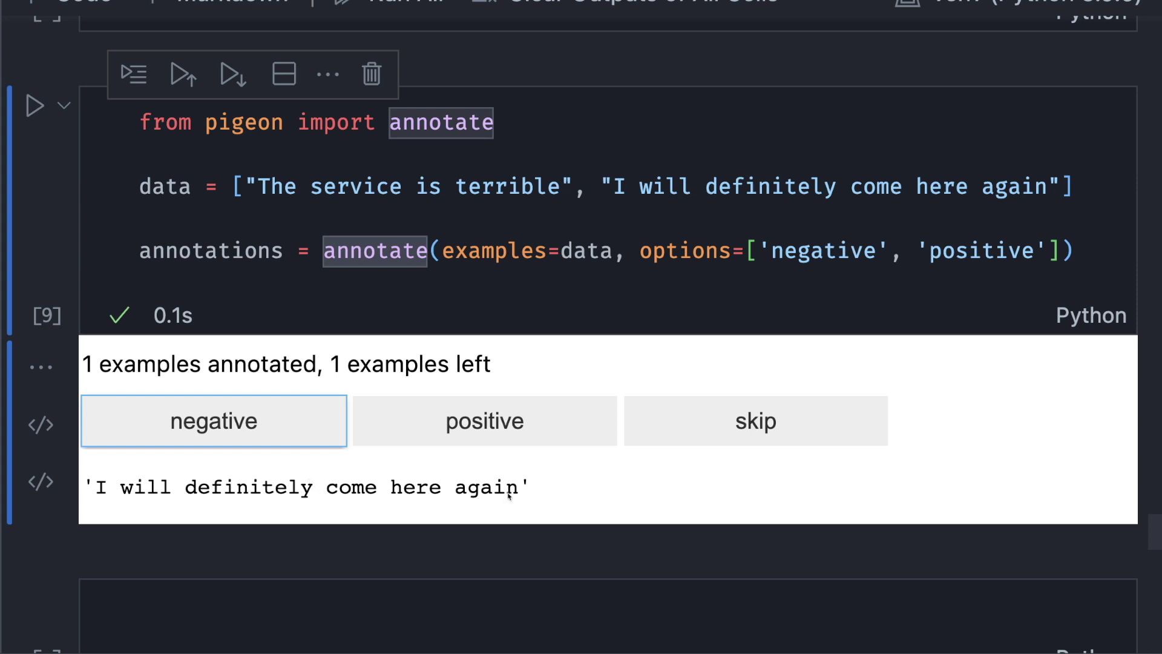
pyautogui.click(465, 425)
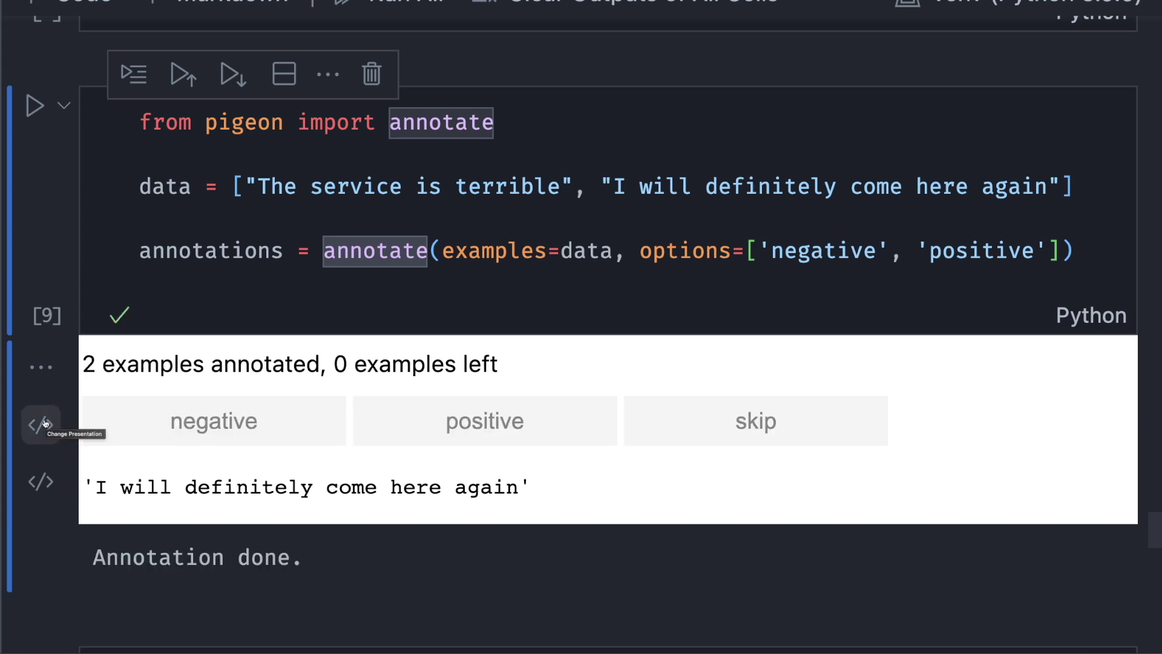
# Run annotations in a new cell, showing the terrible-service review negative and the come-back review positive
pyautogui.press('Down')
pyautogui.press('Return')
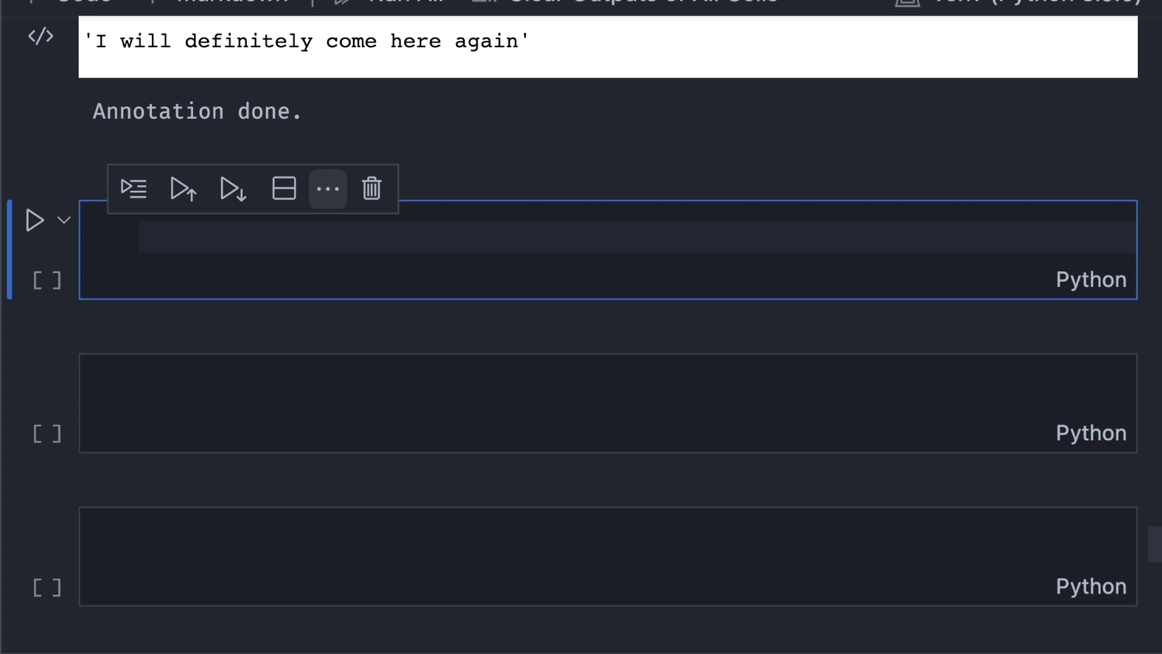
pyautogui.write('anno')
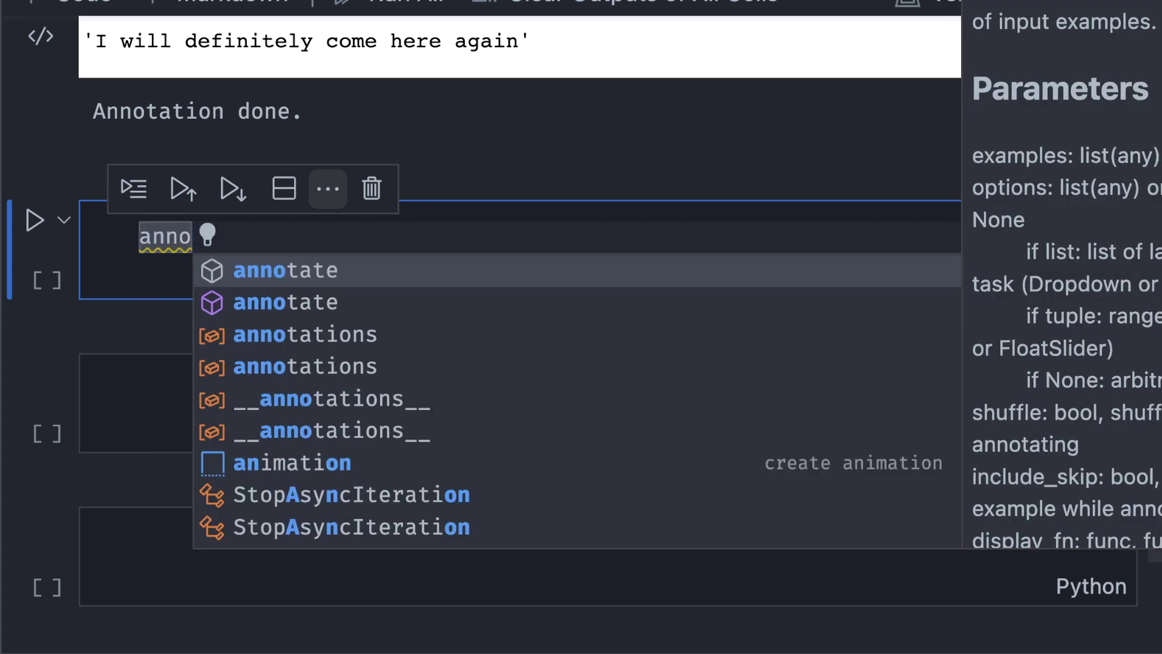
pyautogui.click(308, 336)
pyautogui.hotkey('shift', 'Return')
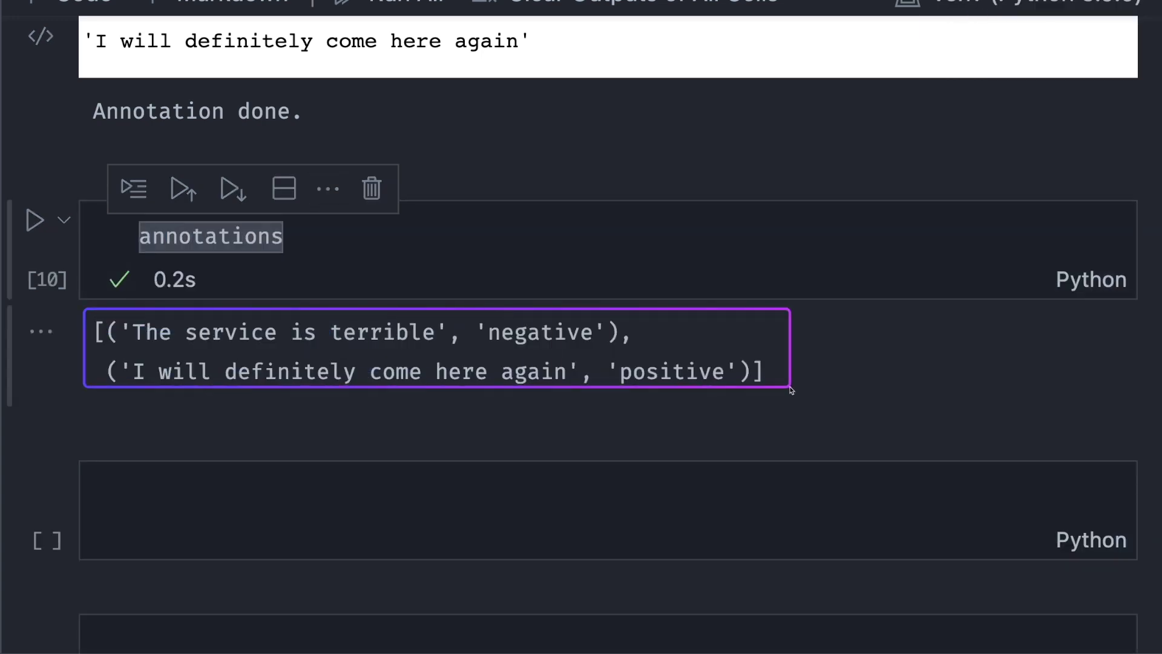
pyautogui.moveTo(308, 343); pyautogui.dragTo(801, 396)
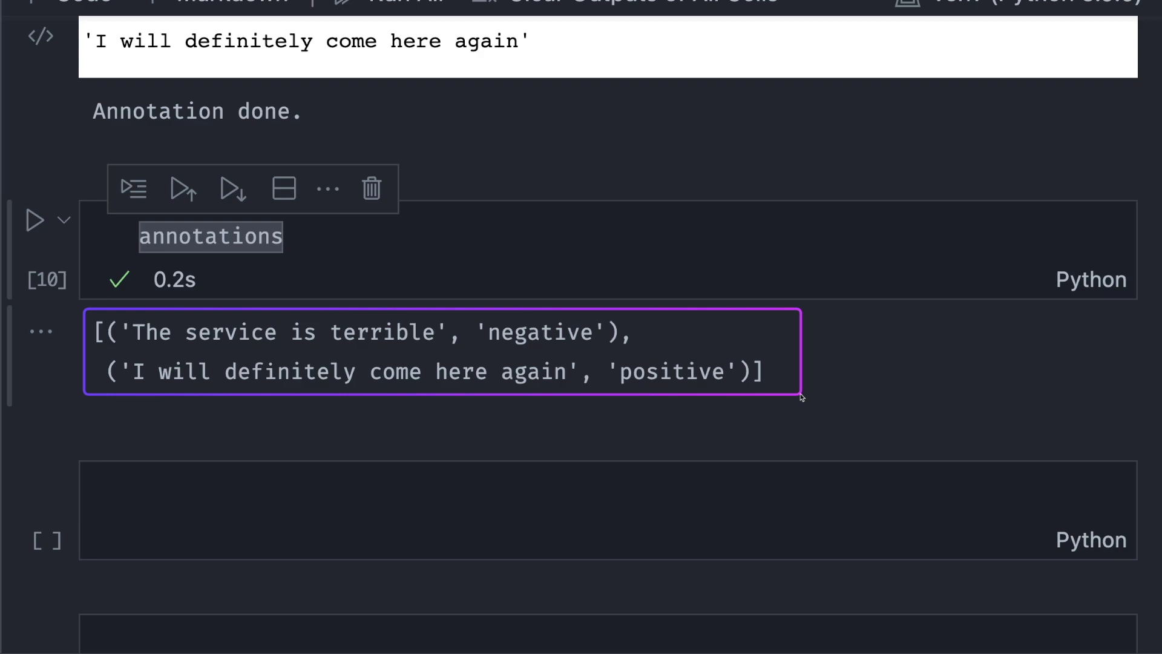